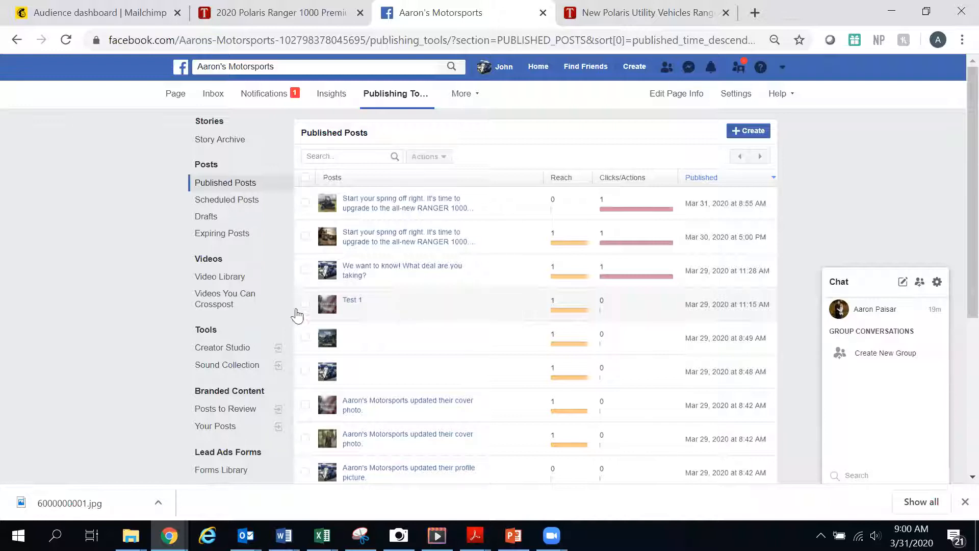
# - Open the Test 1 post's details from the published posts list and start a boost for it
pyautogui.scroll(-1, 409, 252)
pyautogui.scroll(1, 412, 264)
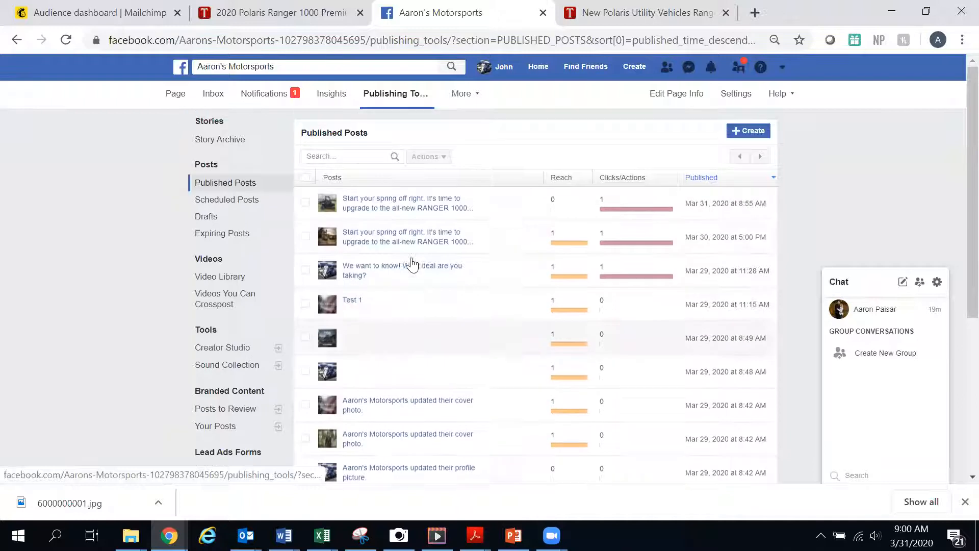
pyautogui.click(394, 309)
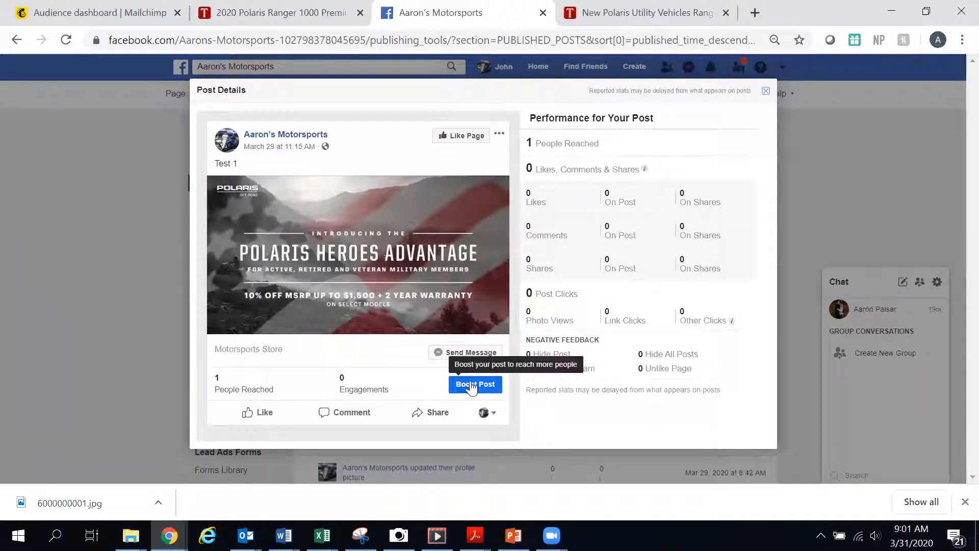
pyautogui.click(476, 386)
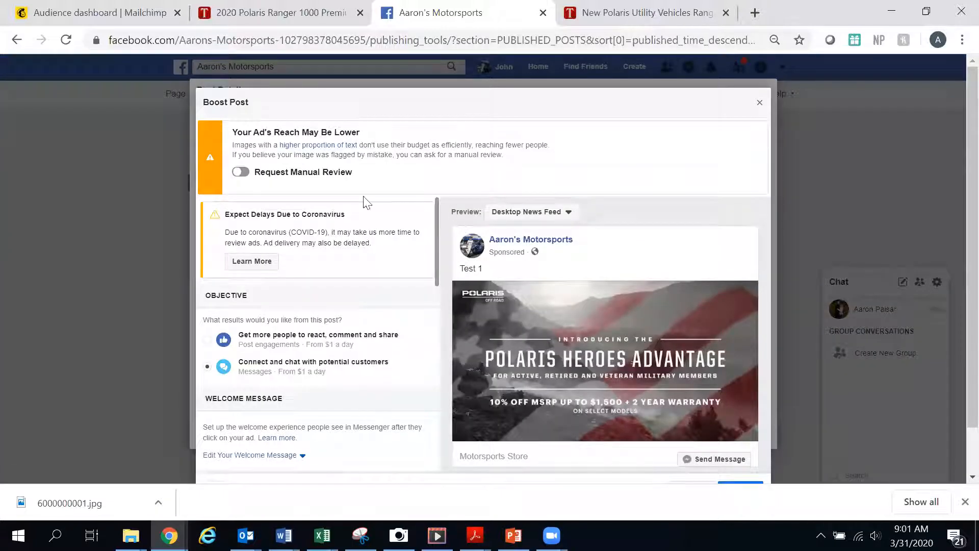
# - Review the Boost Post settings and ad preview for the Test 1 post, and close the dialog and post details
pyautogui.scroll(-1, 366, 202)
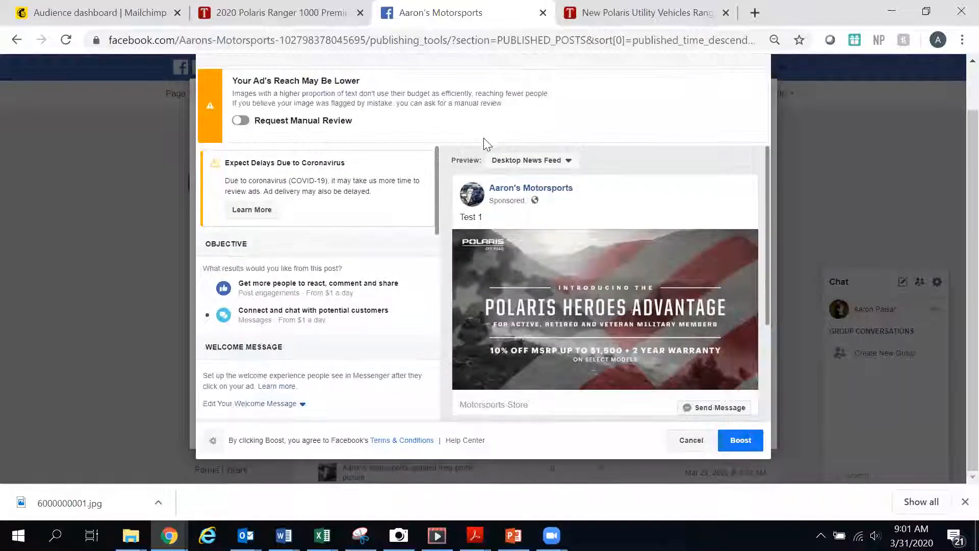
pyautogui.scroll(1, 616, 190)
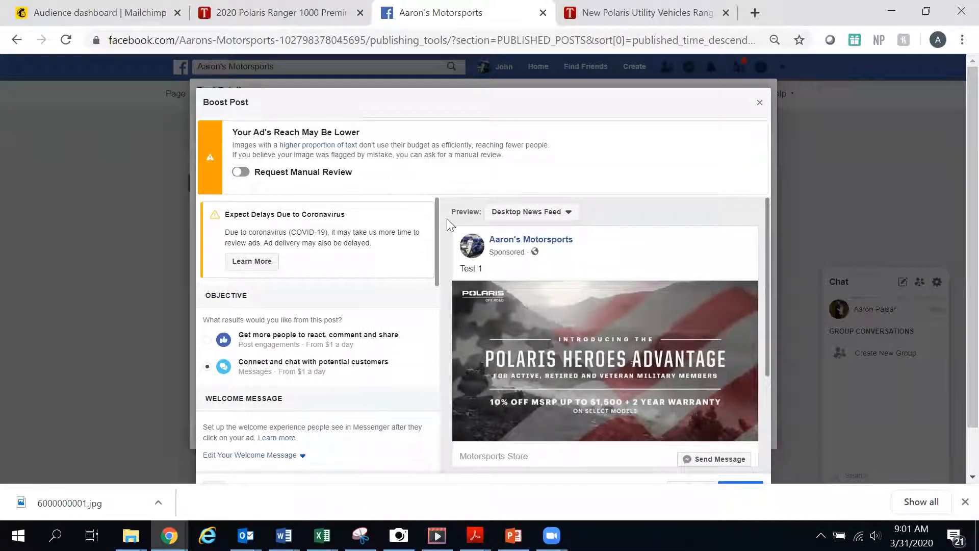
pyautogui.scroll(-2, 564, 324)
pyautogui.scroll(2, 602, 329)
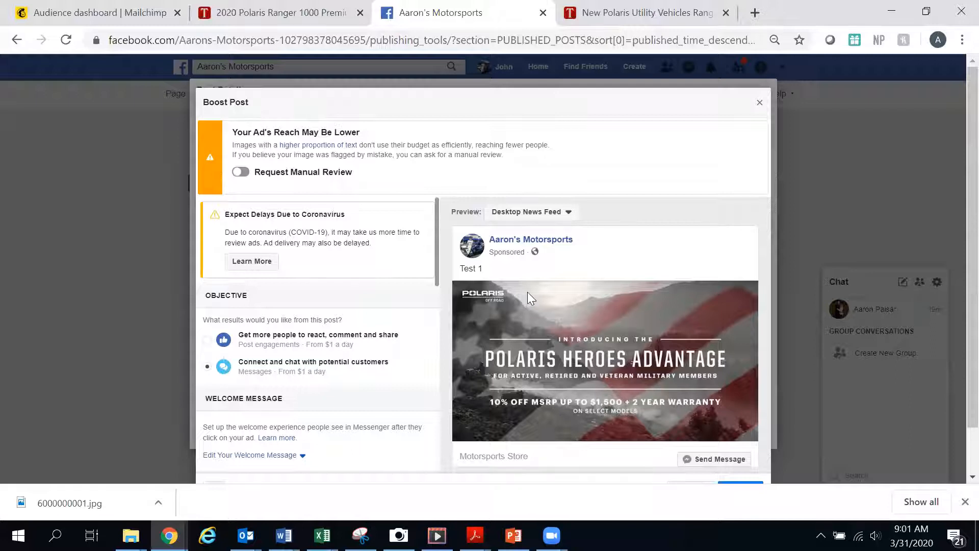
pyautogui.scroll(-1, 519, 278)
pyautogui.scroll(1, 519, 278)
pyautogui.scroll(-5, 347, 316)
pyautogui.scroll(3, 334, 349)
pyautogui.scroll(-5, 305, 347)
pyautogui.scroll(7, 306, 346)
pyautogui.scroll(-10, 328, 262)
pyautogui.scroll(10, 364, 342)
pyautogui.scroll(-3, 310, 400)
pyautogui.scroll(3, 301, 366)
pyautogui.click(758, 109)
pyautogui.click(531, 260)
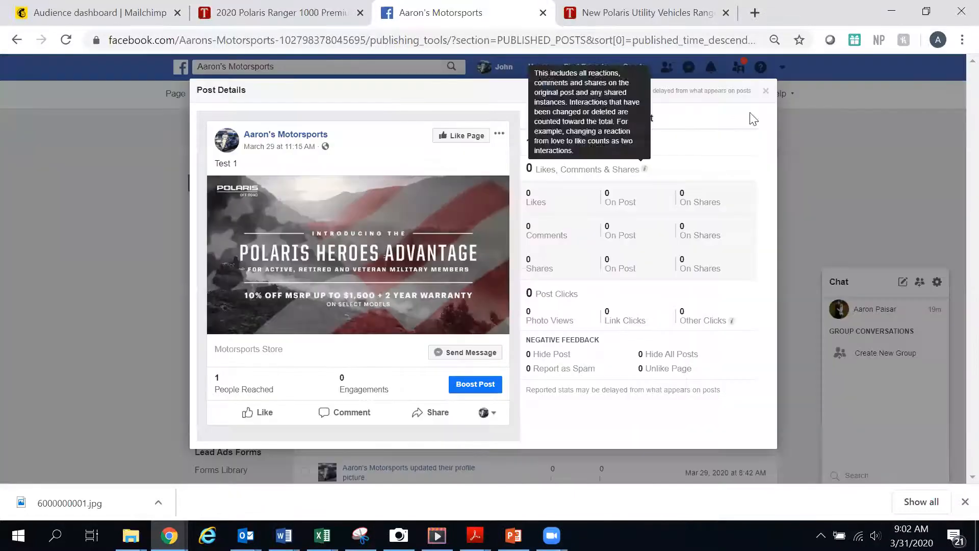
pyautogui.click(765, 91)
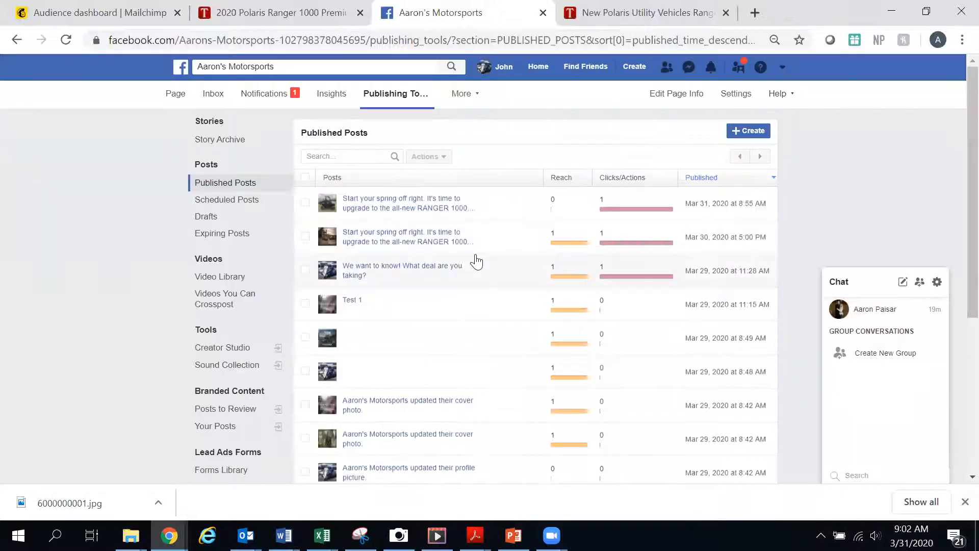
# - Open the newest RANGER 1000 spring post's details and start boosting it
pyautogui.click(412, 201)
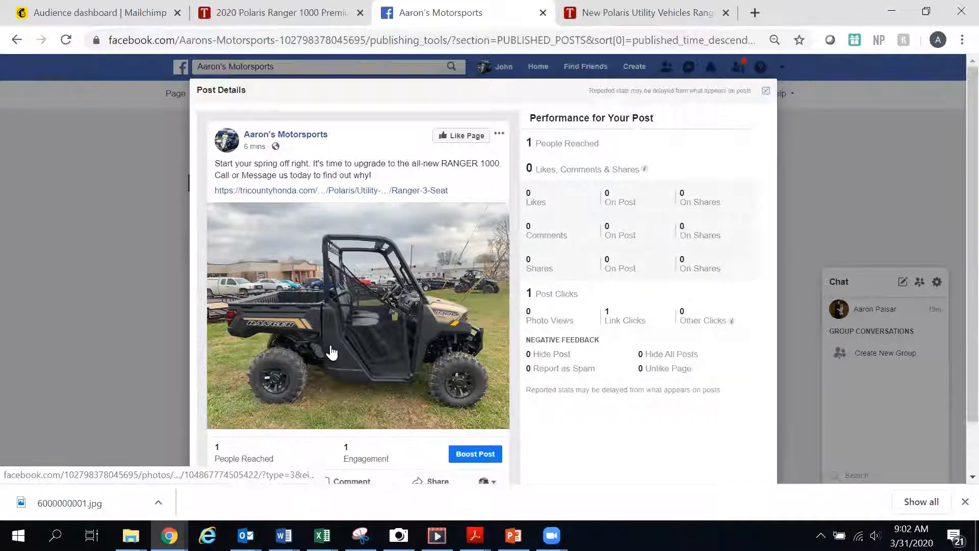
pyautogui.scroll(-1, 326, 352)
pyautogui.click(488, 398)
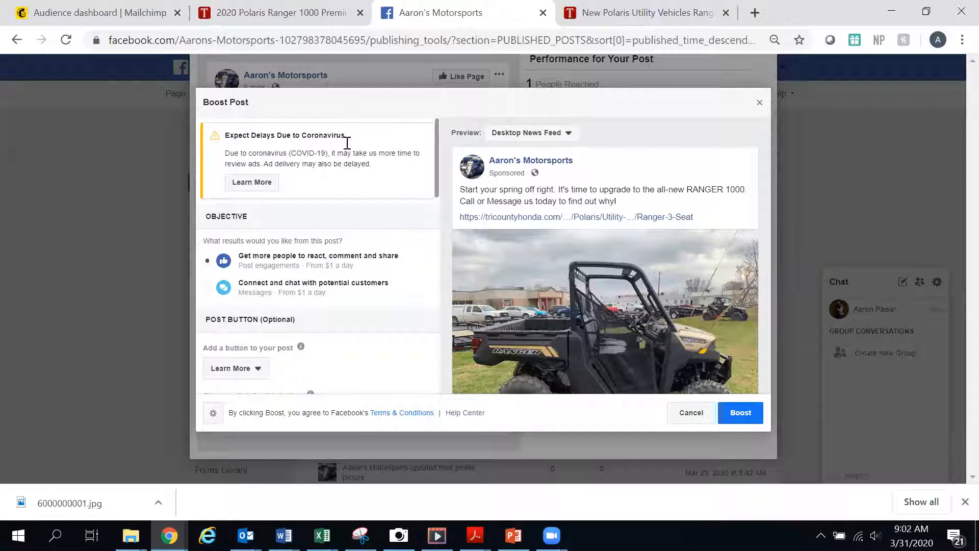
# - Review the objective and ad preview in the Boost Post dialog
pyautogui.scroll(-3, 618, 254)
pyautogui.scroll(3, 583, 219)
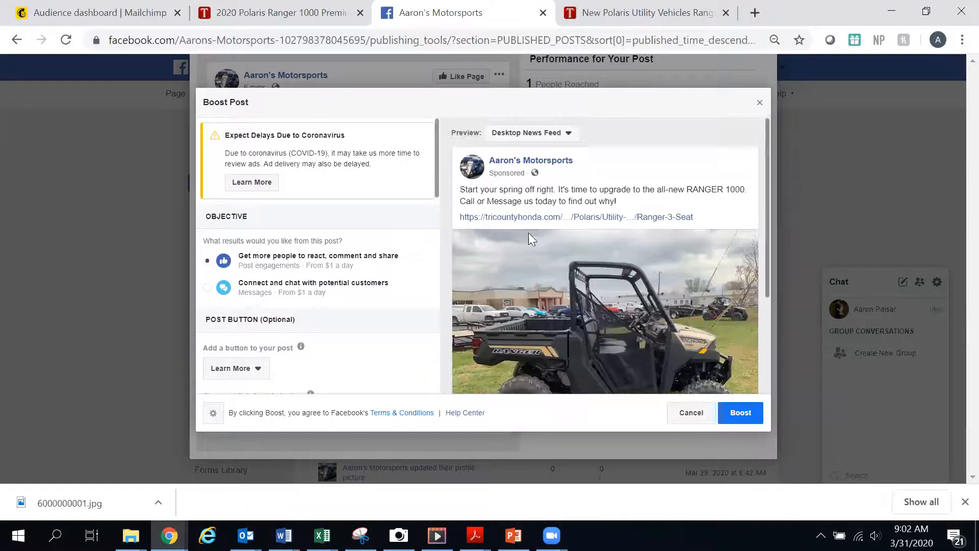
pyautogui.scroll(-3, 602, 254)
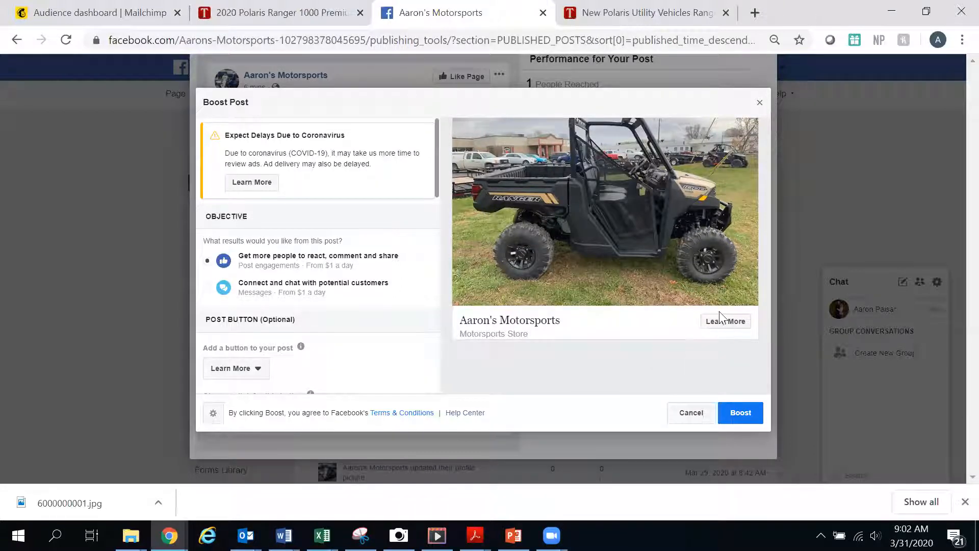
pyautogui.scroll(3, 589, 205)
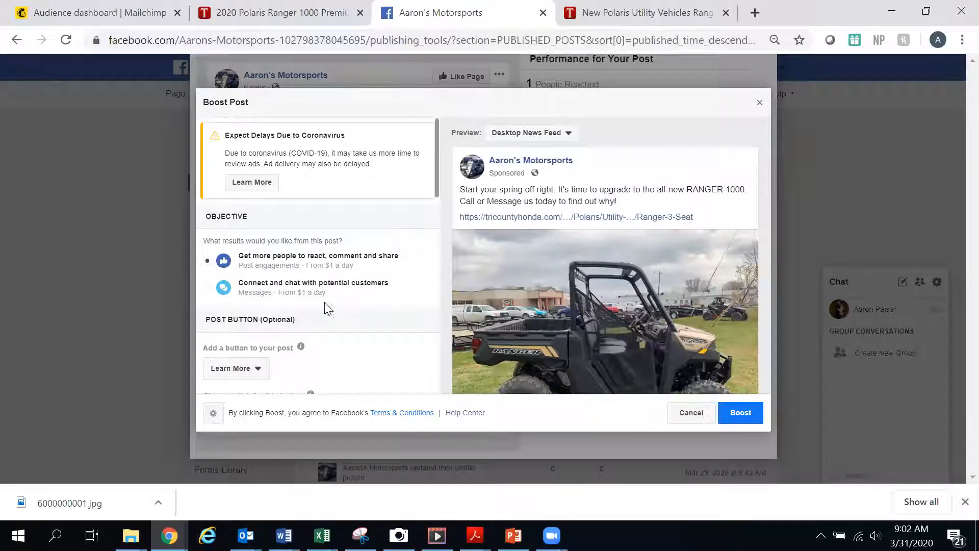
pyautogui.scroll(-3, 328, 309)
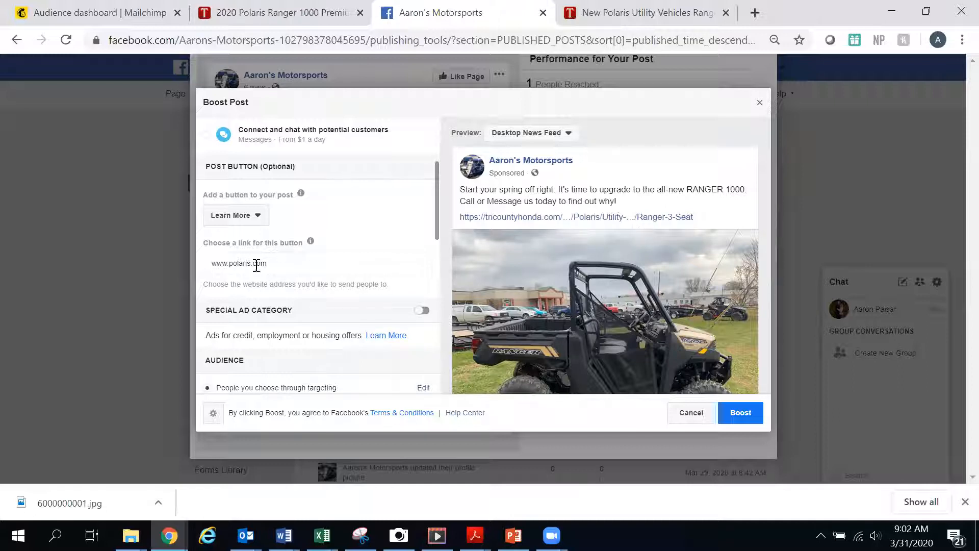
# - Try the Shop Now and No Button options for the post's call-to-action button
pyautogui.click(261, 218)
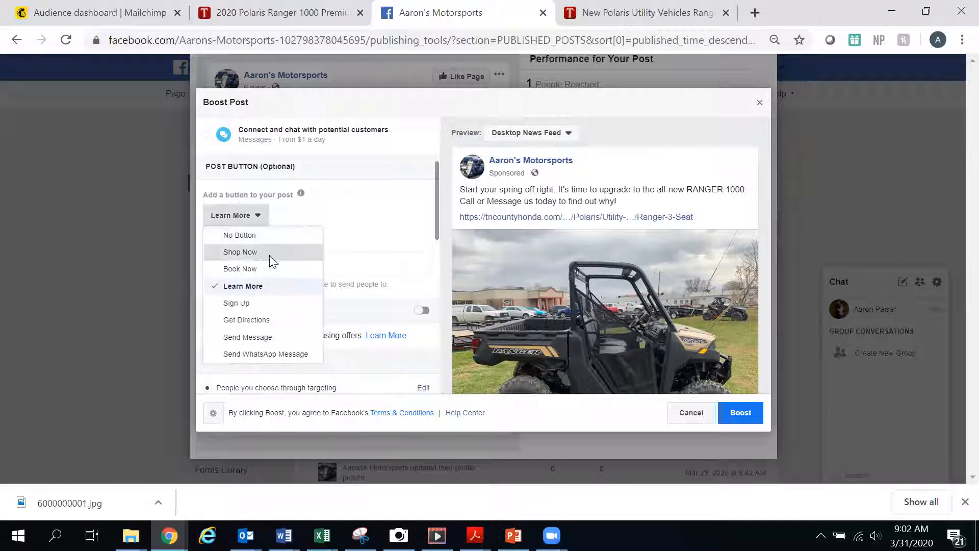
pyautogui.click(264, 253)
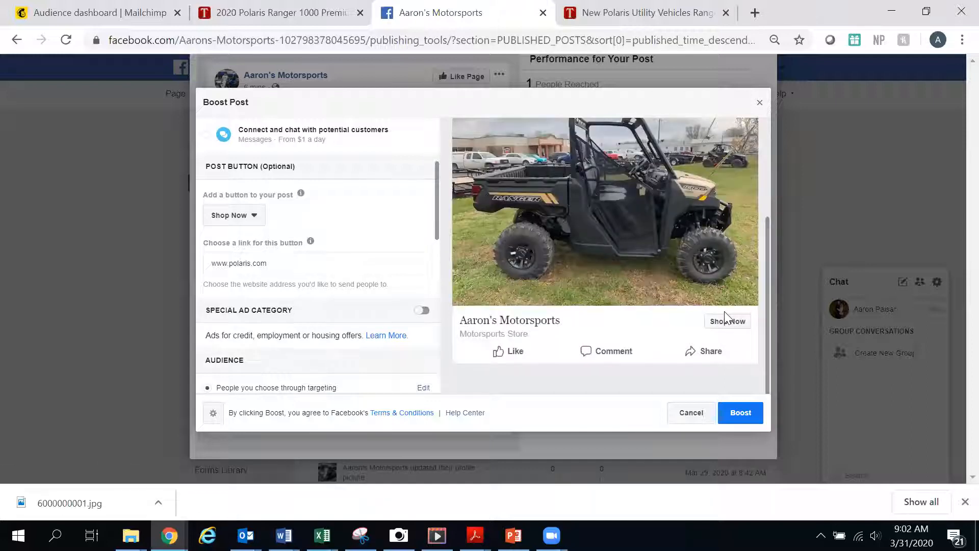
pyautogui.click(258, 223)
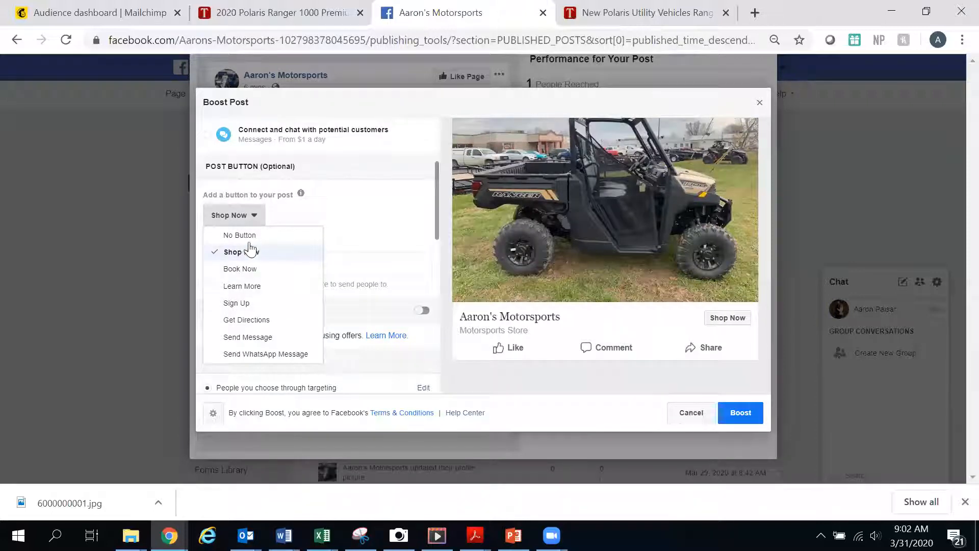
pyautogui.click(285, 235)
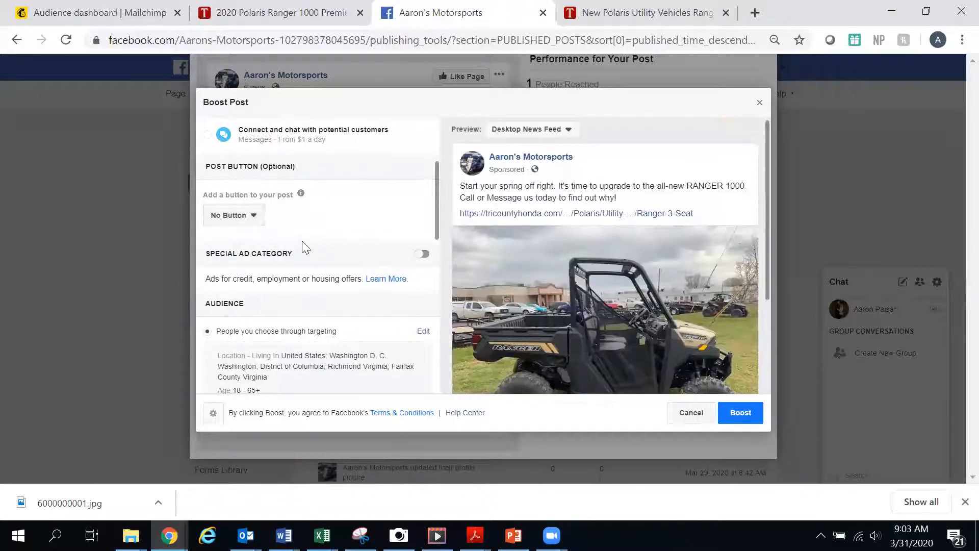
# - Set the post button to Shop Now
pyautogui.scroll(-2, 306, 244)
pyautogui.scroll(-2, 545, 271)
pyautogui.scroll(2, 545, 270)
pyautogui.scroll(2, 339, 264)
pyautogui.click(252, 227)
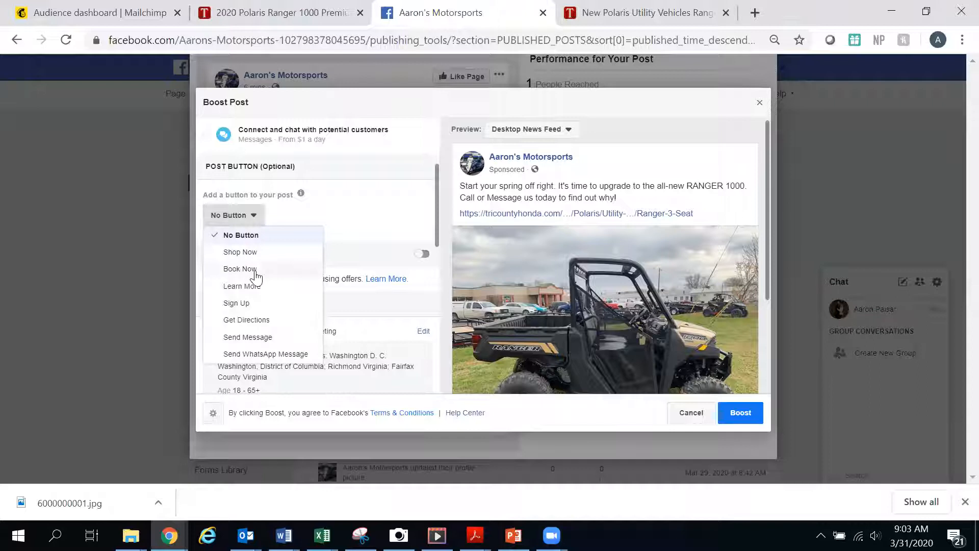
pyautogui.click(263, 255)
# - Review the audience, placements, duration, budget and payment sections of the boost settings
pyautogui.scroll(-5, 644, 273)
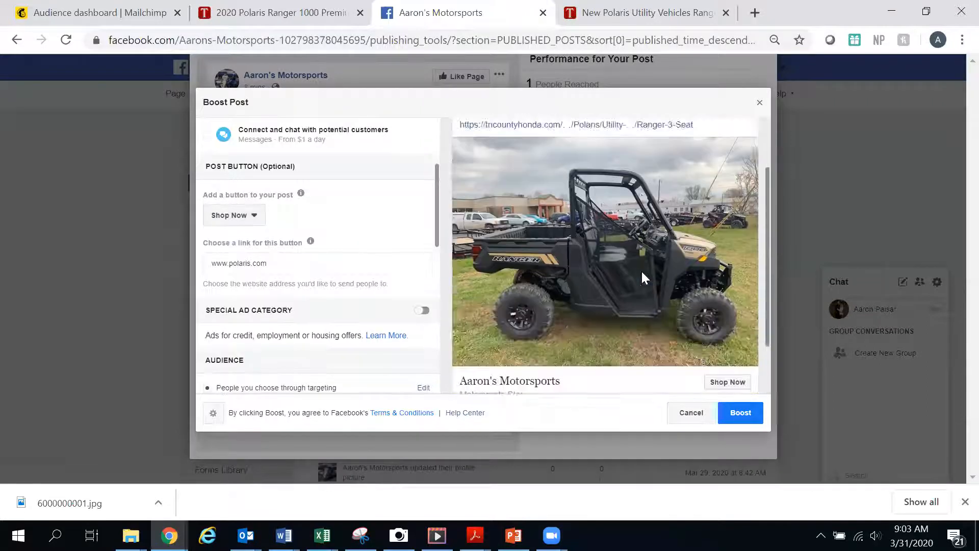
pyautogui.scroll(-2, 362, 260)
pyautogui.scroll(5, 367, 269)
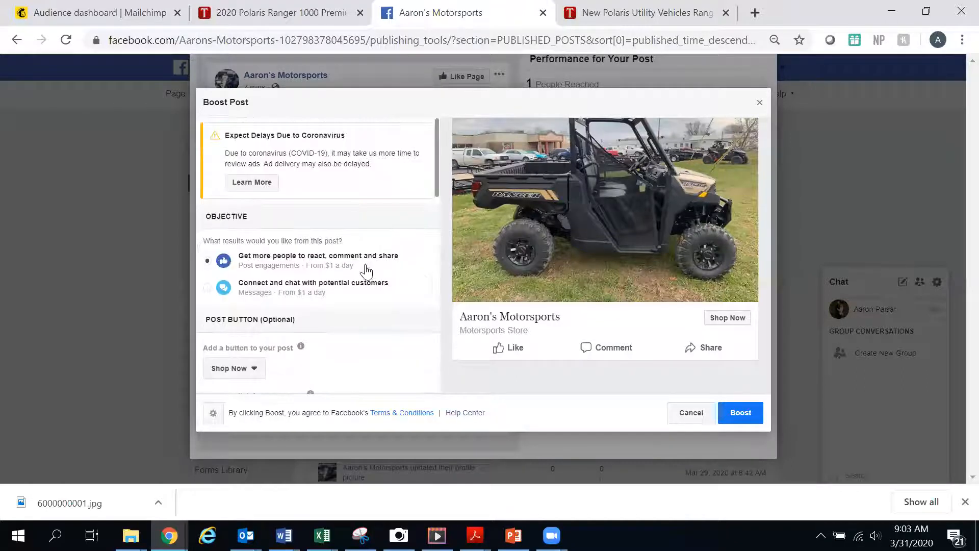
pyautogui.scroll(-2, 367, 270)
pyautogui.moveTo(767, 324); pyautogui.dragTo(760, 240)
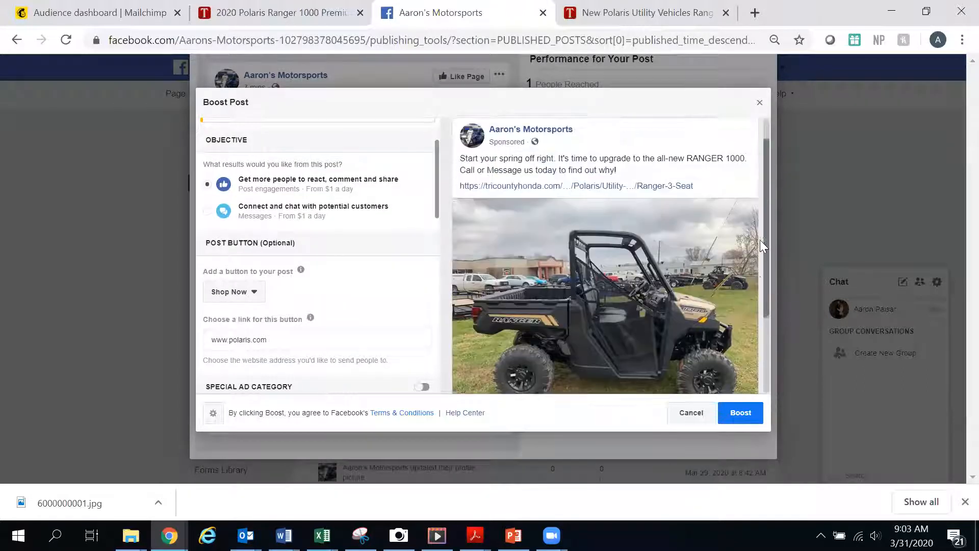
pyautogui.scroll(-2, 334, 275)
pyautogui.scroll(-2, 337, 276)
pyautogui.scroll(1, 339, 274)
pyautogui.scroll(-2, 344, 277)
pyautogui.scroll(2, 306, 255)
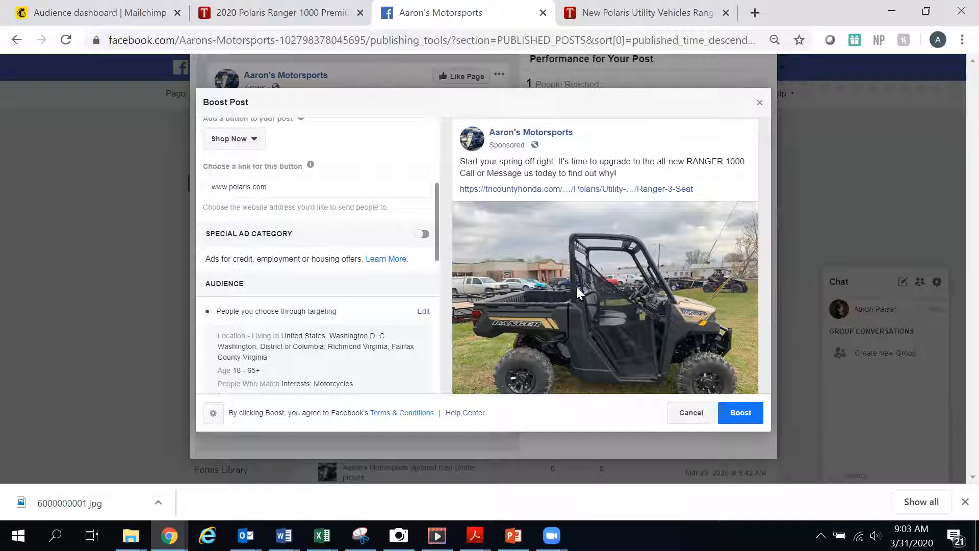
pyautogui.scroll(-5, 372, 278)
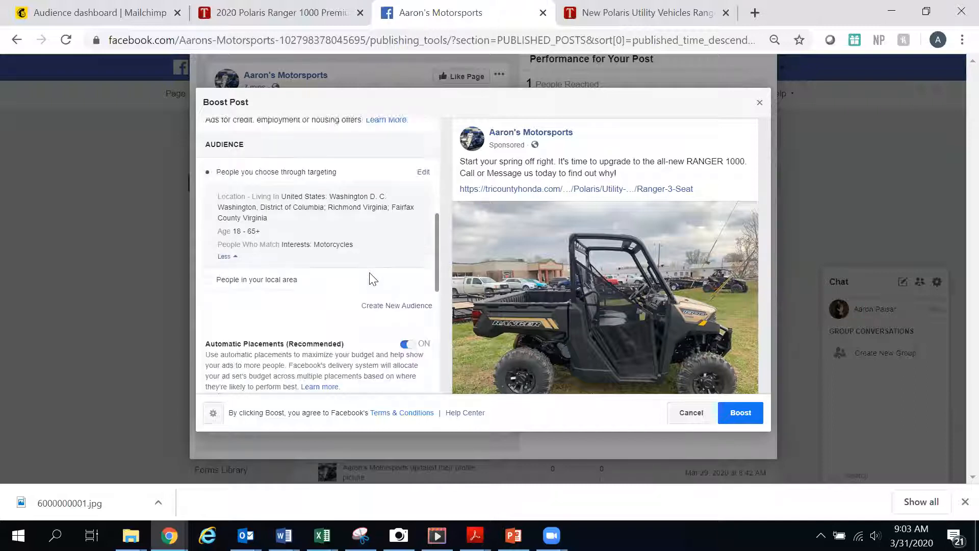
pyautogui.scroll(5, 357, 280)
pyautogui.scroll(-8, 270, 316)
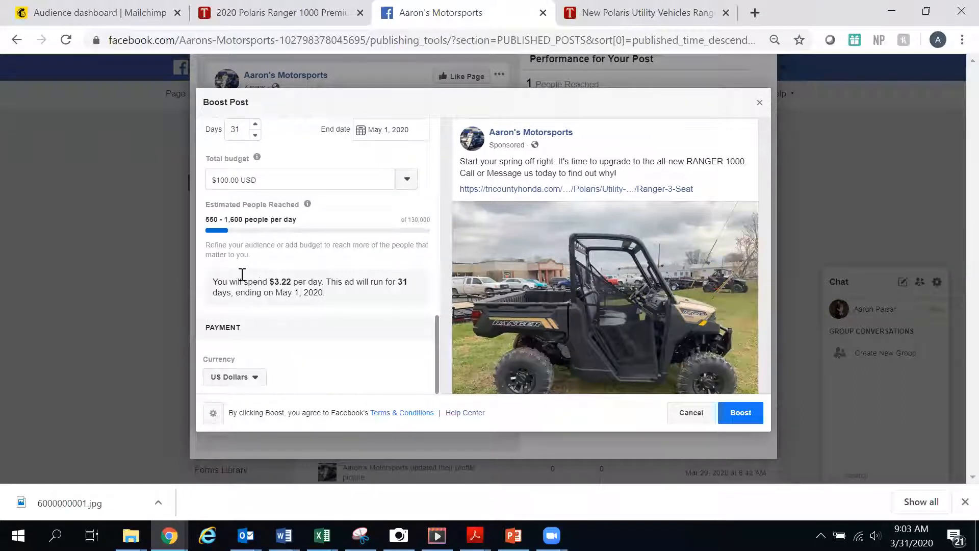
# - Start the boost and cancel out of the payment method selection
pyautogui.click(752, 420)
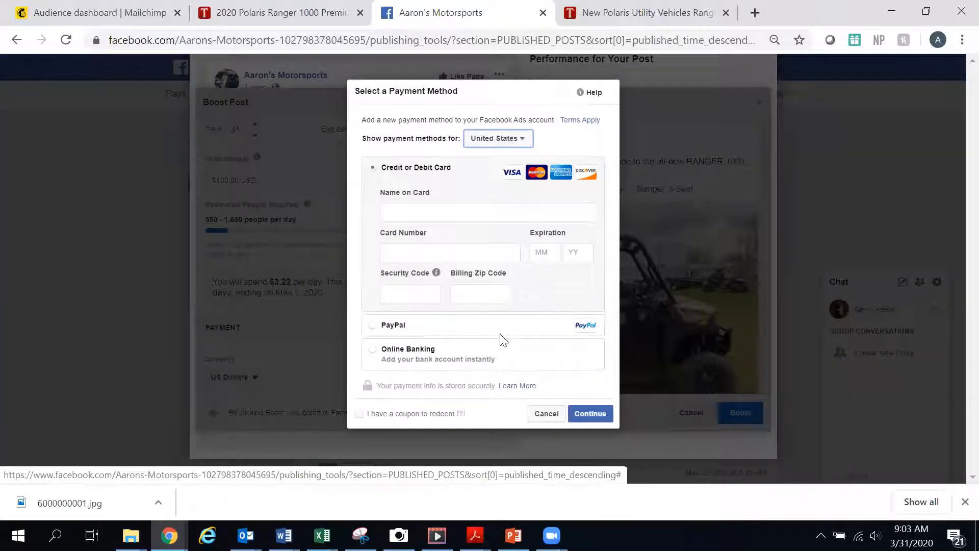
pyautogui.click(547, 414)
pyautogui.scroll(5, 353, 287)
pyautogui.scroll(5, 353, 276)
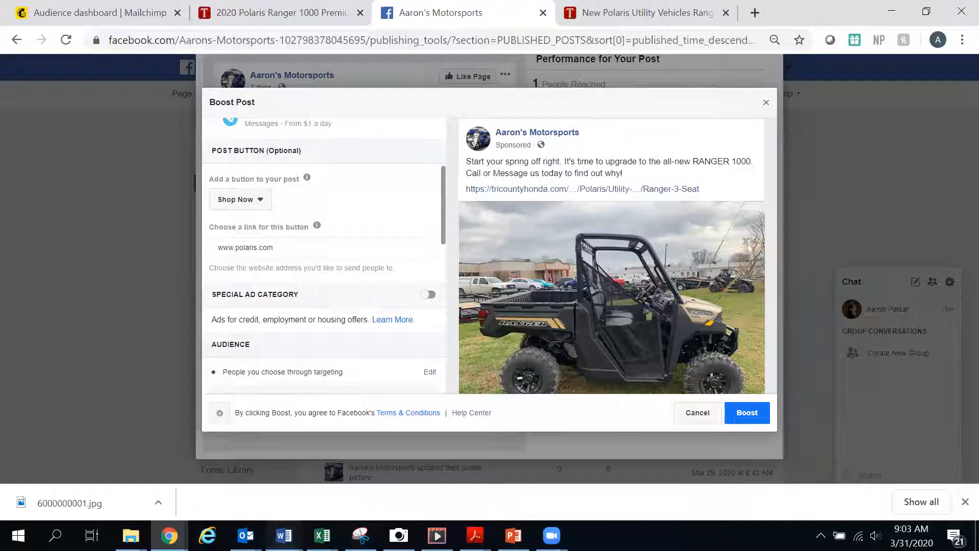
# - Switch to the Word document and open the Secure Finance Application link from the first ad concept
pyautogui.click(284, 535)
pyautogui.hotkey('alt', 'Tab')
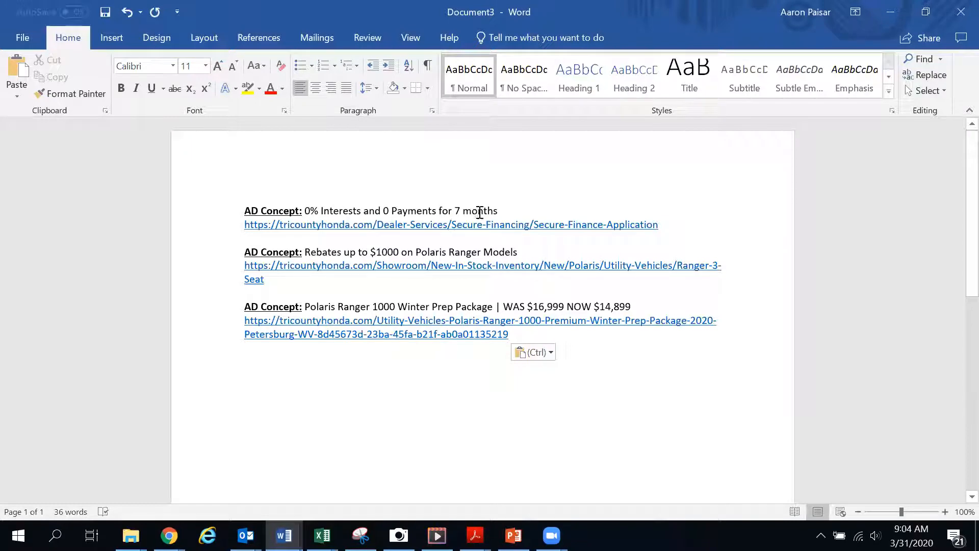
pyautogui.click(458, 227)
pyautogui.keyDown('ctrl'); pyautogui.click(484, 231); pyautogui.keyUp('ctrl')
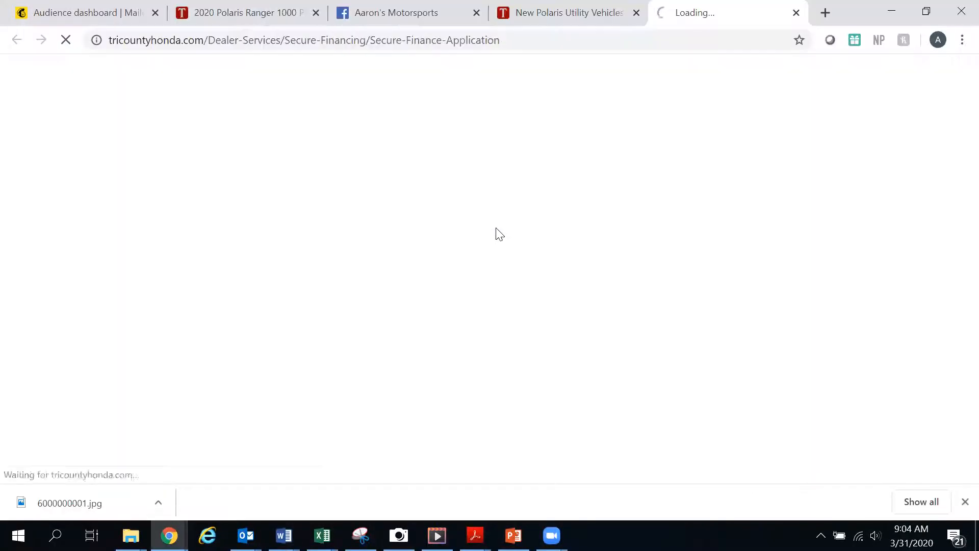
pyautogui.scroll(-3, 424, 309)
pyautogui.scroll(3, 425, 306)
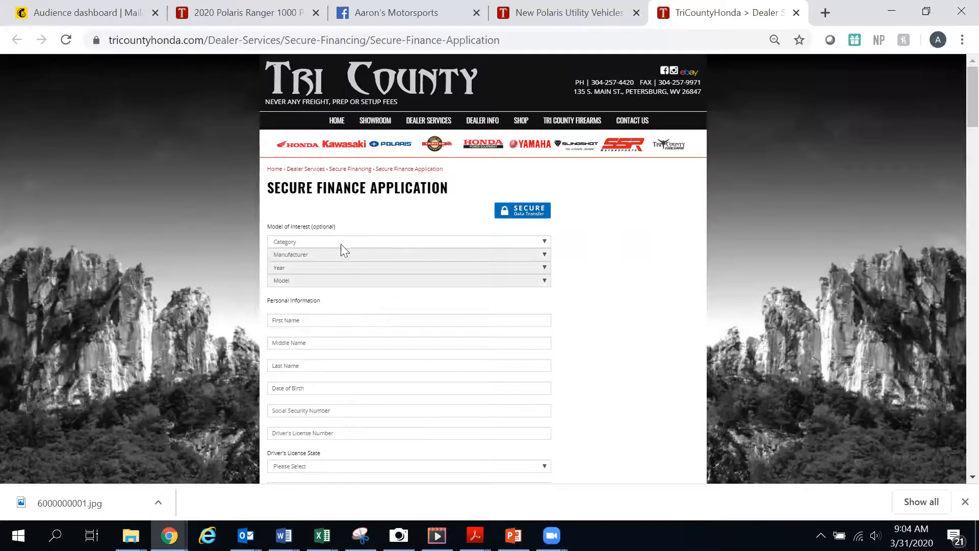
# - Return to Document3 and open the Ranger 3-Seat inventory link from the second ad concept
pyautogui.click(284, 535)
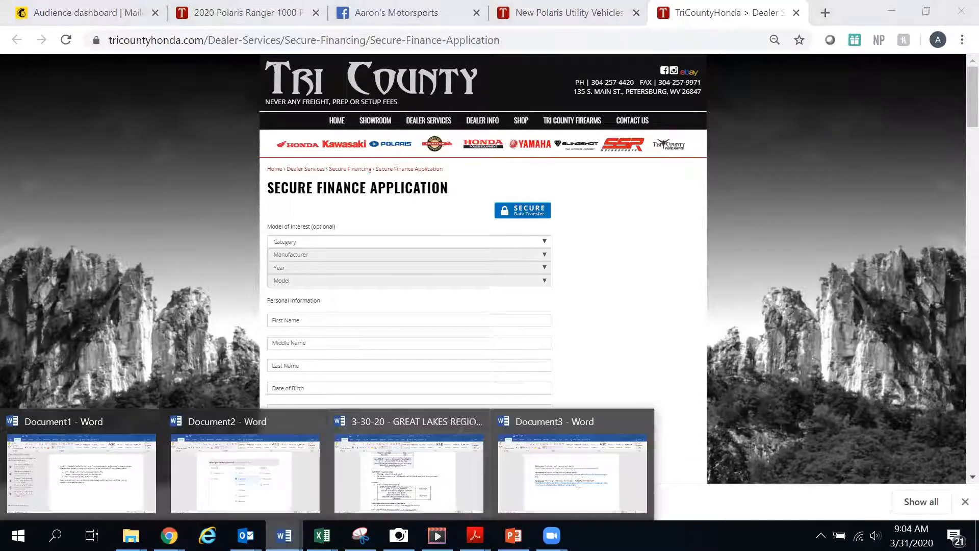
pyautogui.click(525, 491)
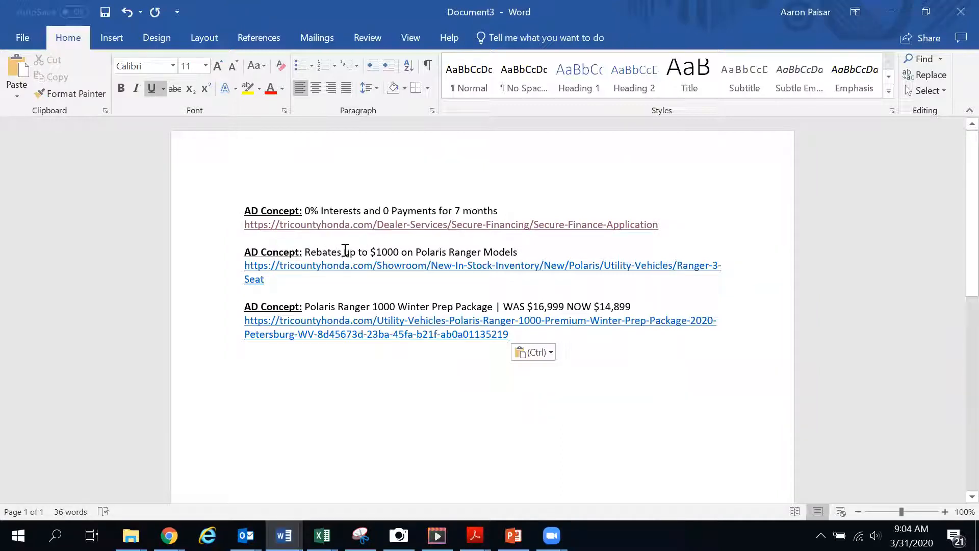
pyautogui.keyDown('ctrl'); pyautogui.click(428, 270); pyautogui.keyUp('ctrl')
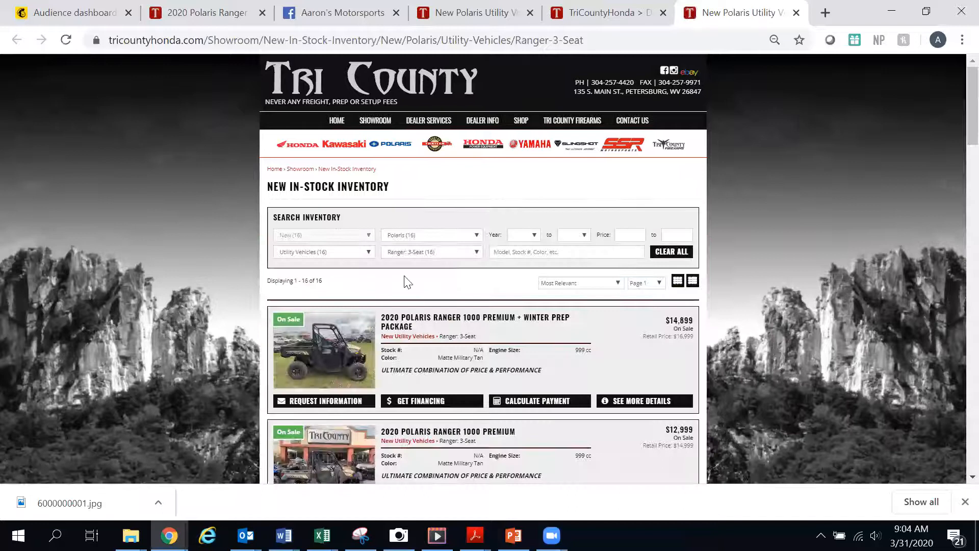
pyautogui.scroll(-3, 404, 279)
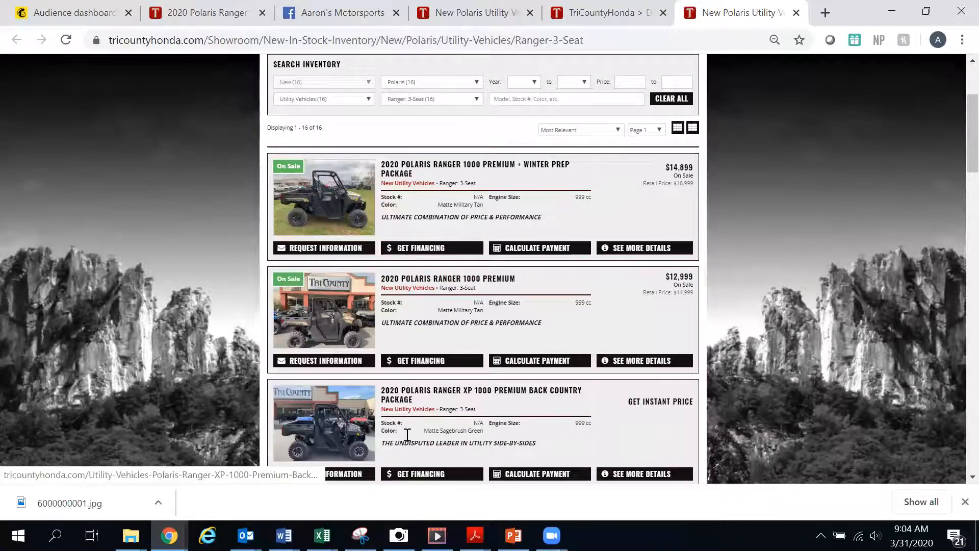
pyautogui.scroll(3, 474, 347)
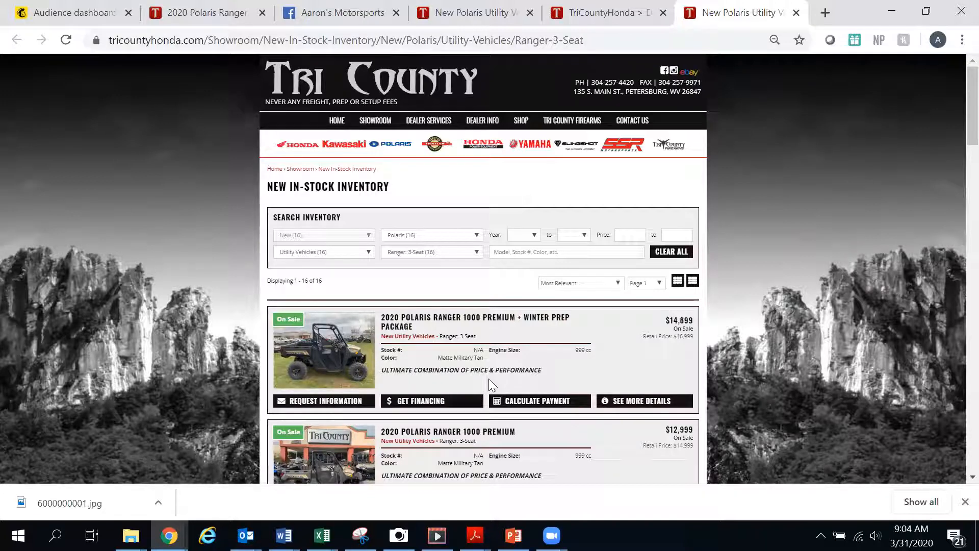
# - Return to Document3 and open the Polaris Ranger 1000 Winter Prep Package link from the third ad concept
pyautogui.click(284, 535)
pyautogui.click(516, 477)
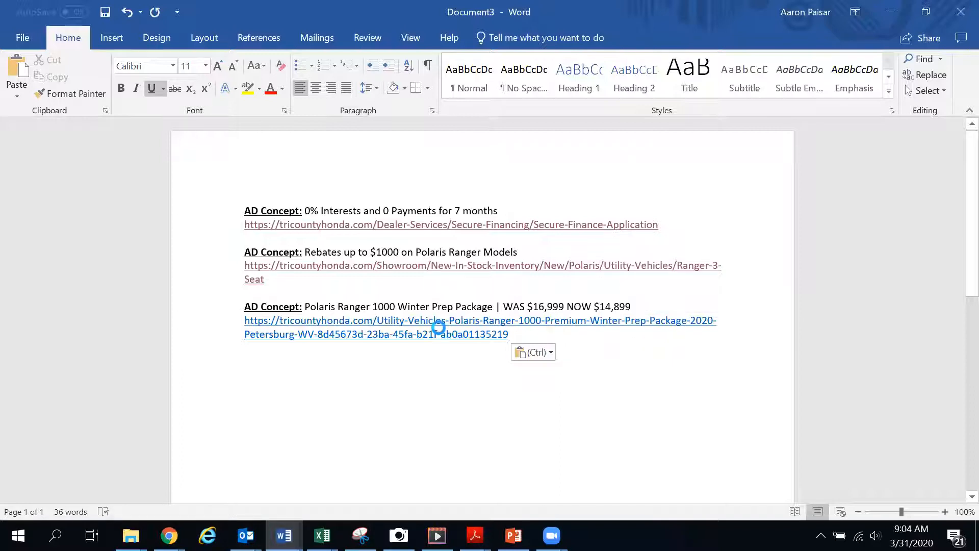
pyautogui.press('ctrl')
pyautogui.keyDown('ctrl'); pyautogui.click(441, 334); pyautogui.keyUp('ctrl')
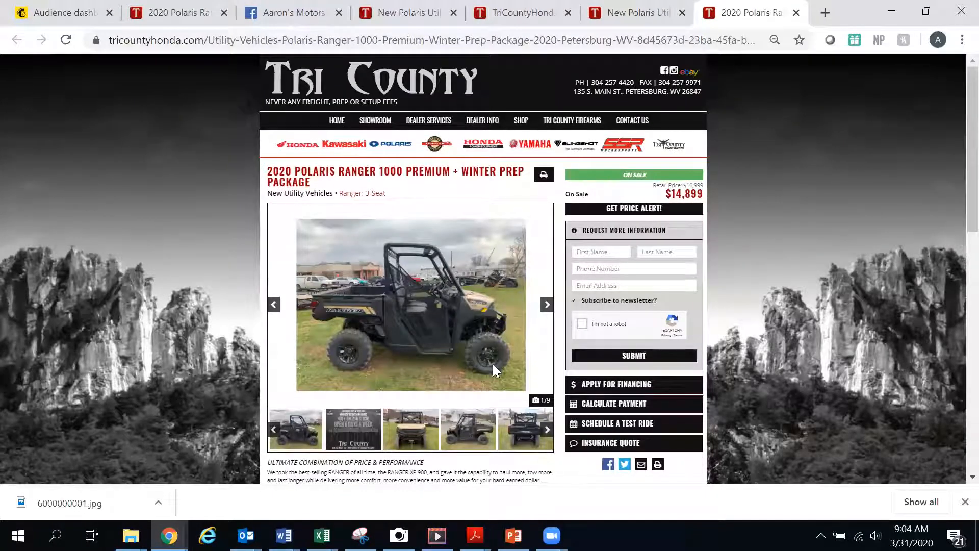
# - On the Ranger 3-Seat inventory page, change the model type filter to RZR: Trail & Sport
pyautogui.scroll(-2, 622, 364)
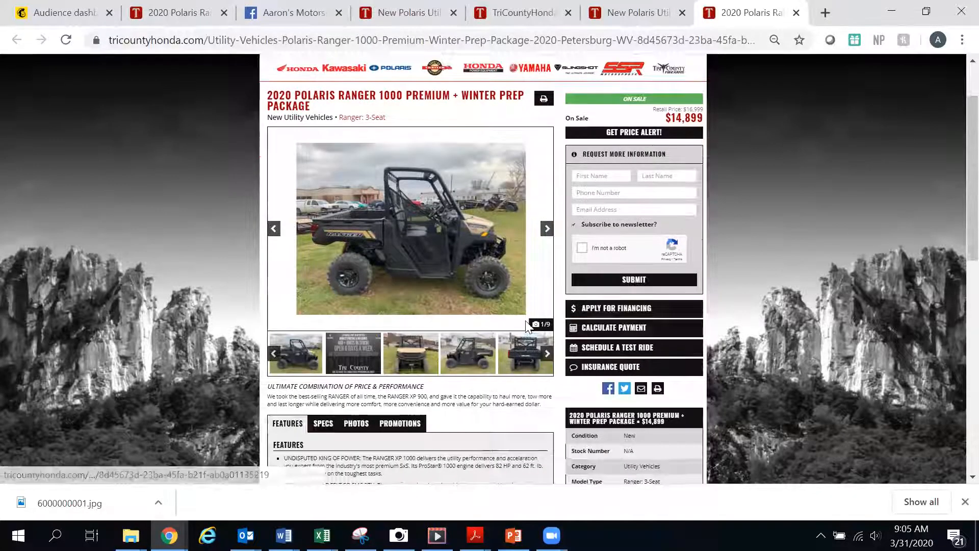
pyautogui.scroll(2, 528, 326)
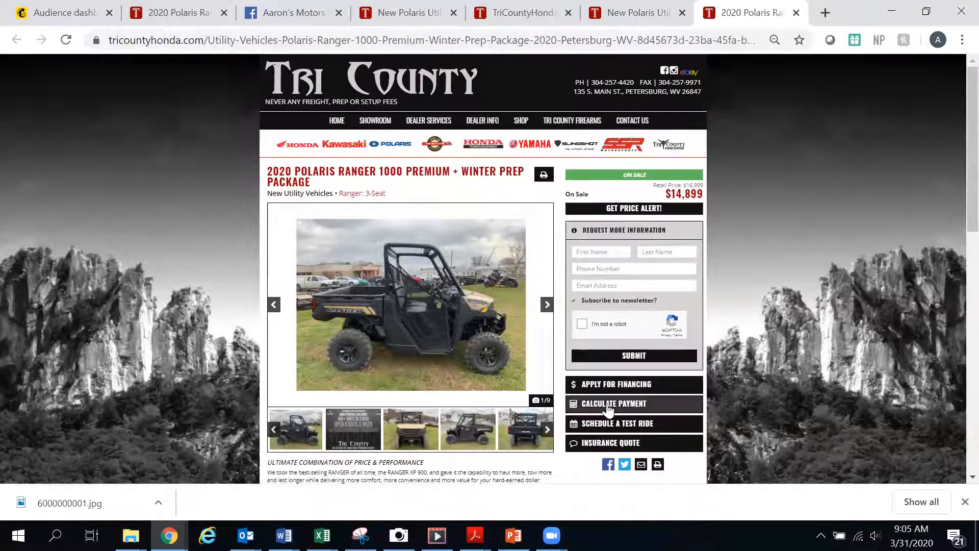
pyautogui.click(630, 20)
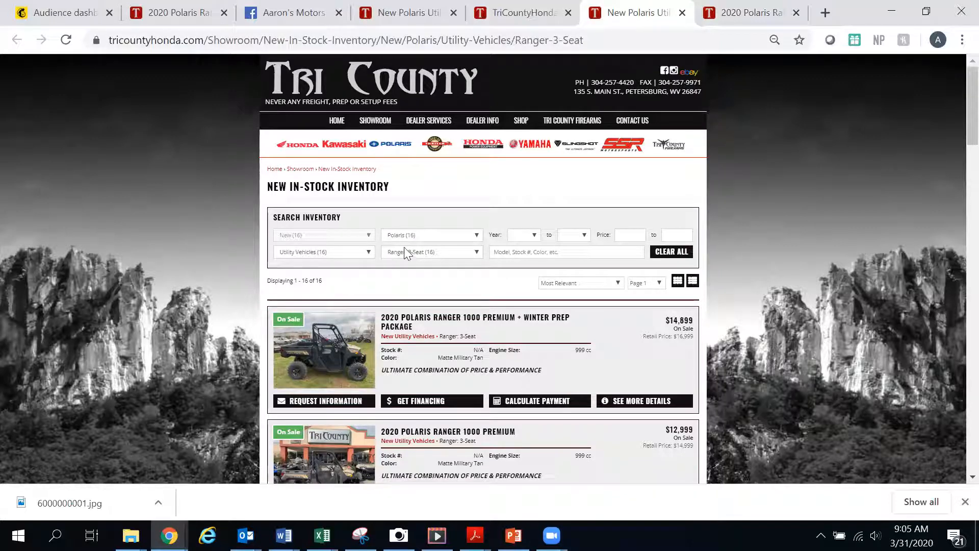
pyautogui.click(435, 253)
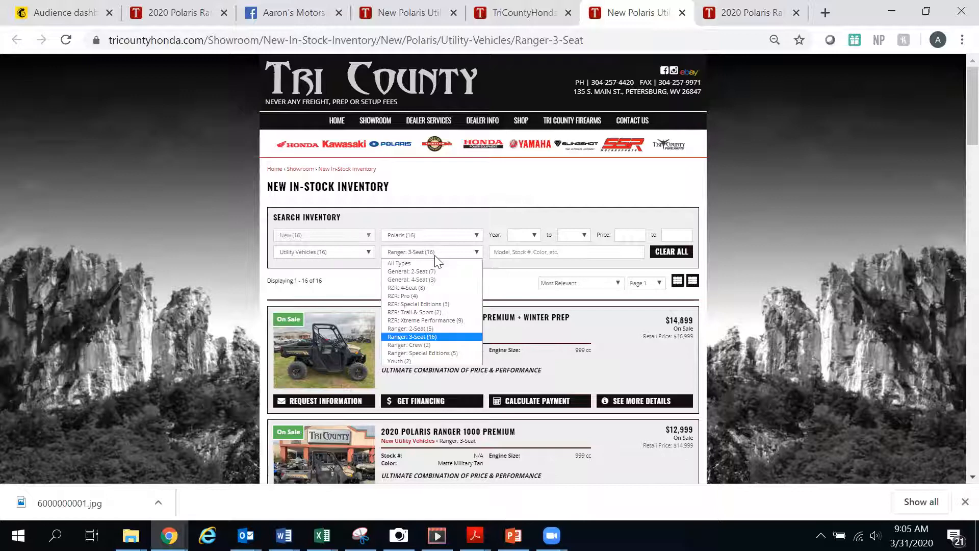
pyautogui.click(437, 312)
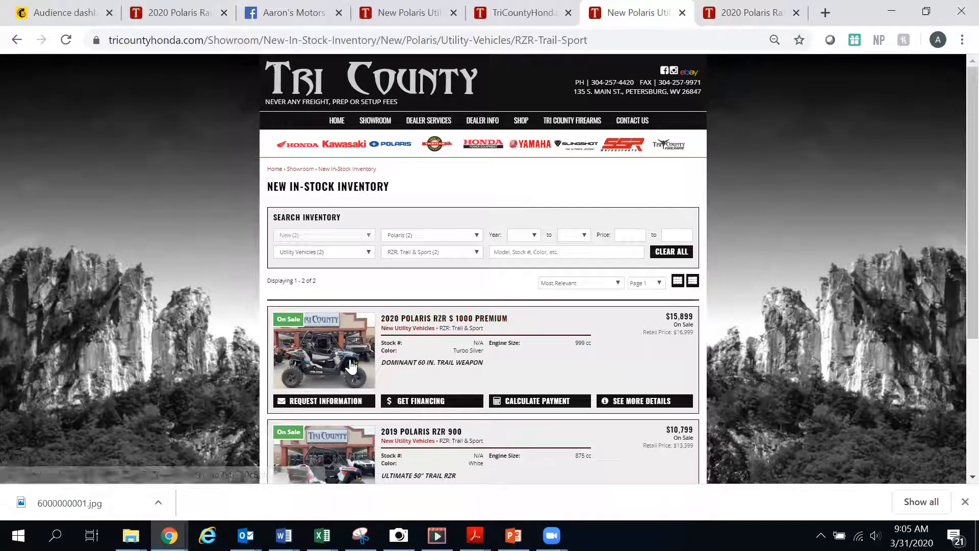
pyautogui.scroll(-2, 425, 352)
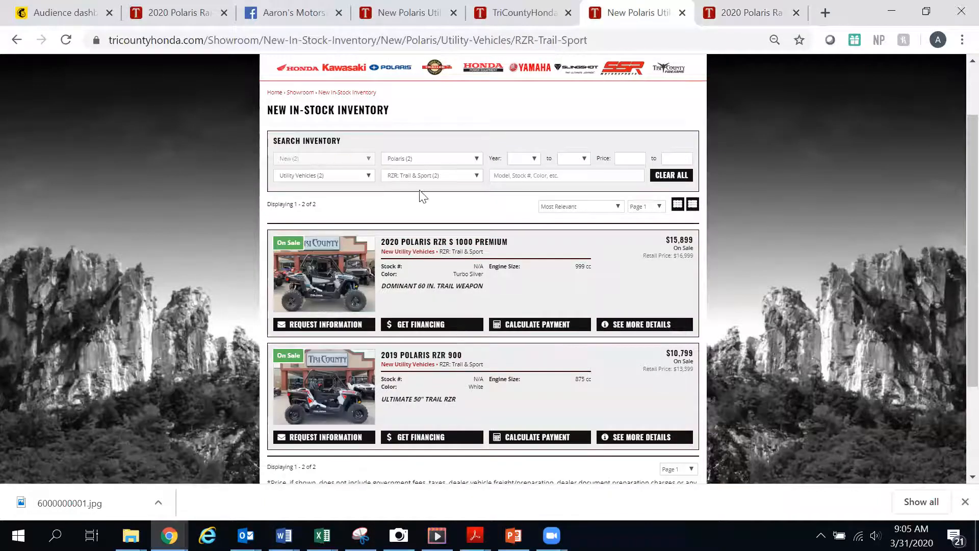
pyautogui.scroll(2, 421, 196)
# - Copy the RZR Trail & Sport inventory address into Document3 below the third ad concept and switch to the Camera app
pyautogui.click(268, 44)
pyautogui.hotkey('ctrl', 'c')
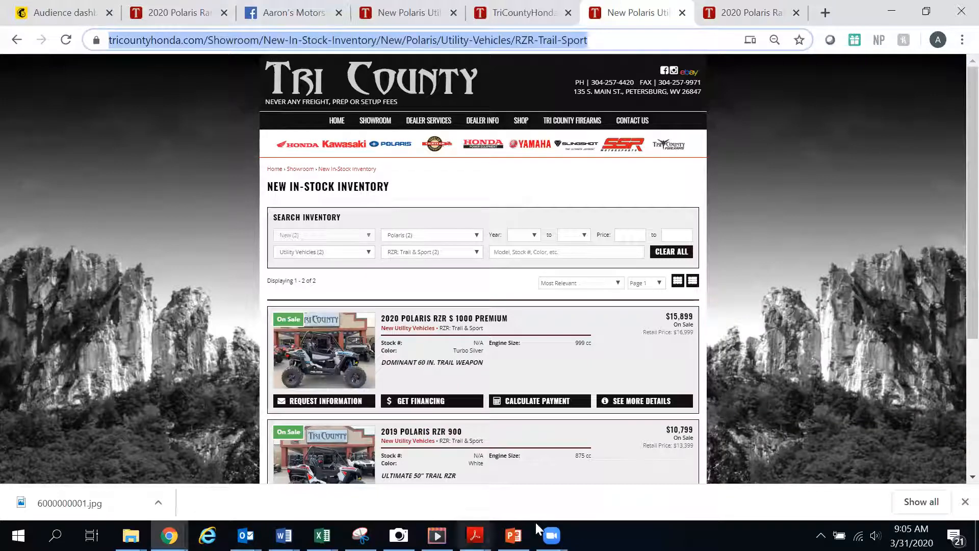
pyautogui.click(284, 536)
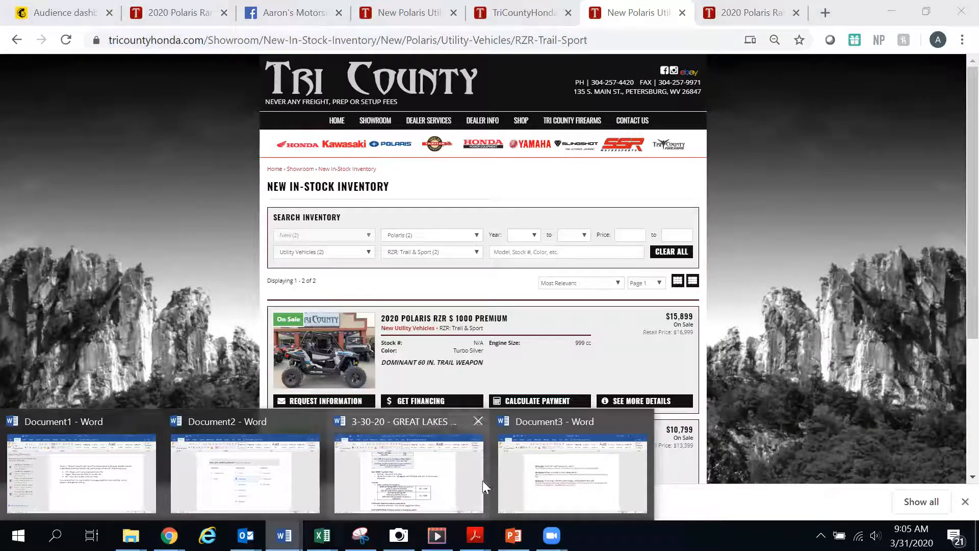
pyautogui.click(586, 476)
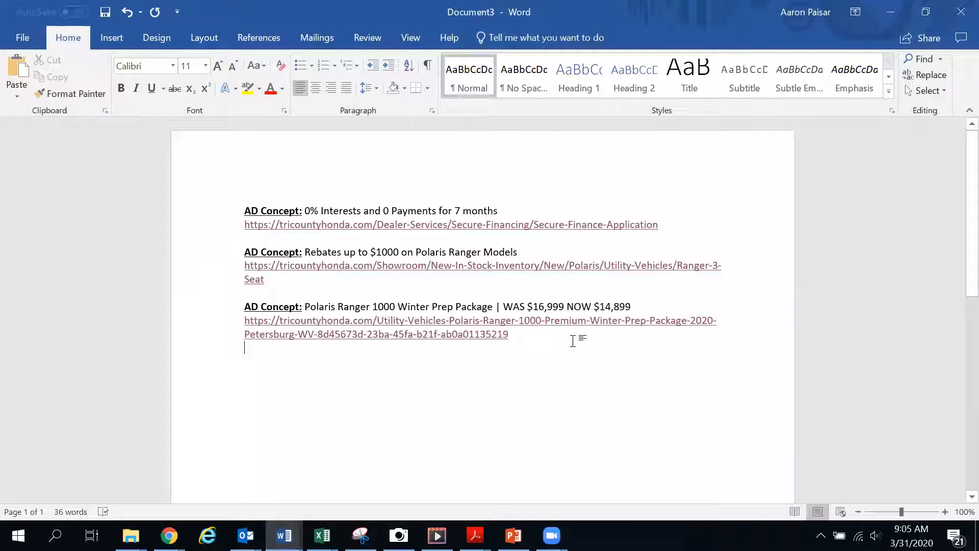
pyautogui.hotkey('ctrl', 'v')
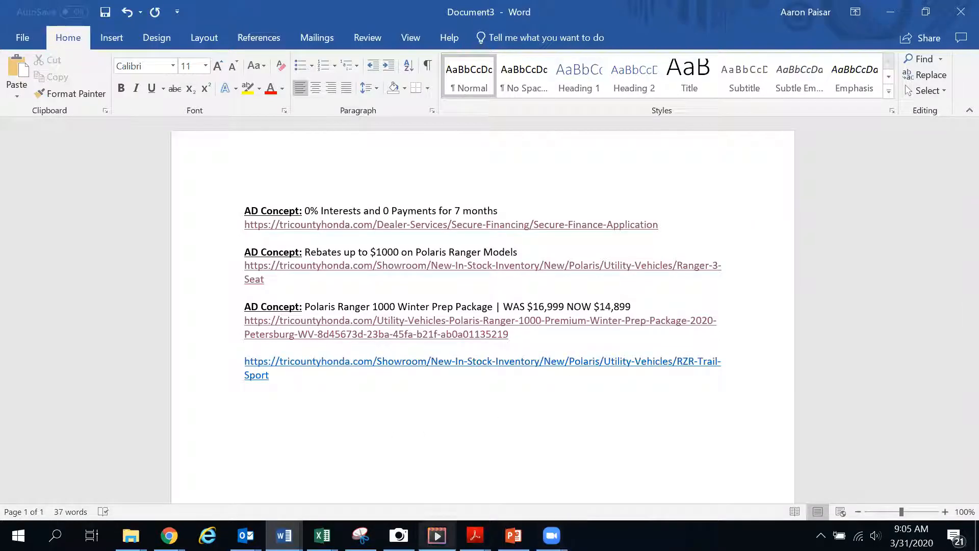
pyautogui.click(399, 535)
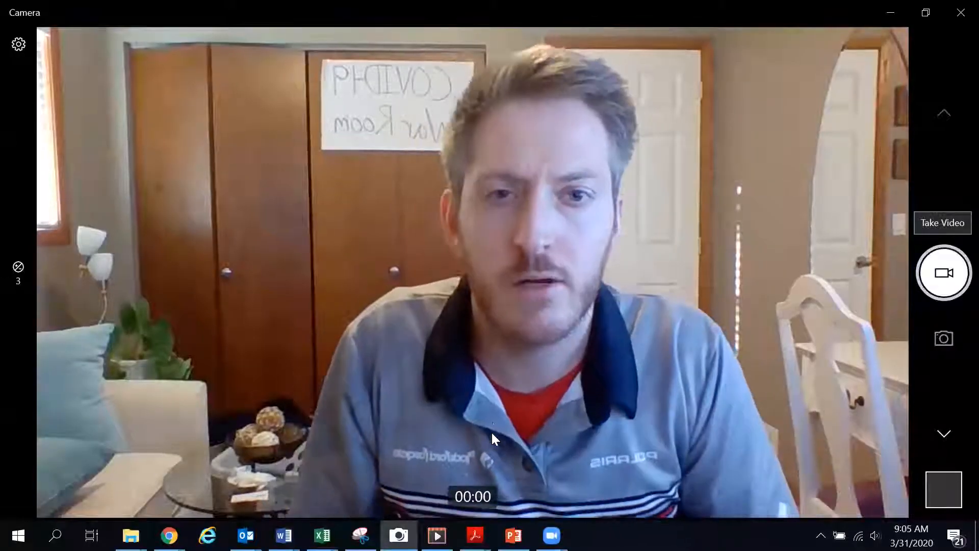